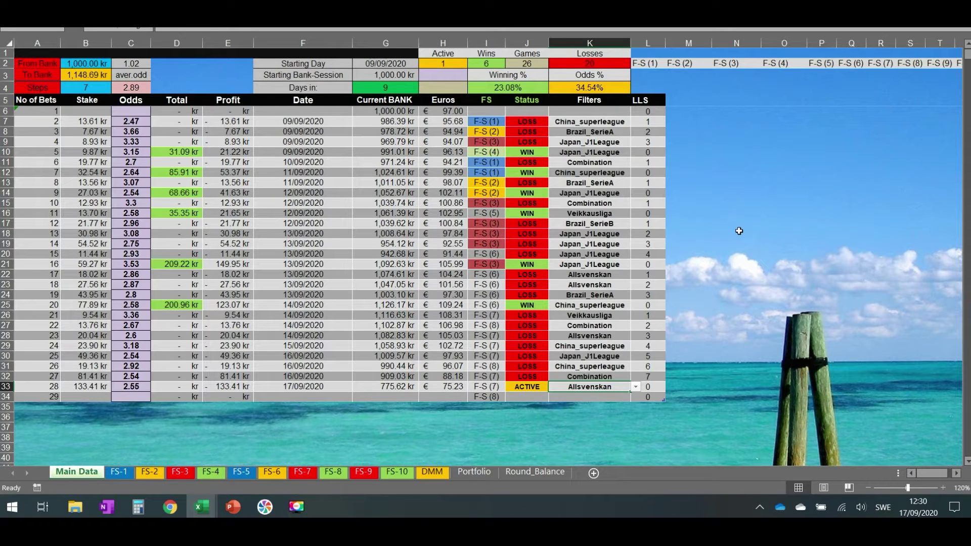
Review the games count and the winning percentage in the Main Data summary
mouse_move(915, 514)
click(521, 63)
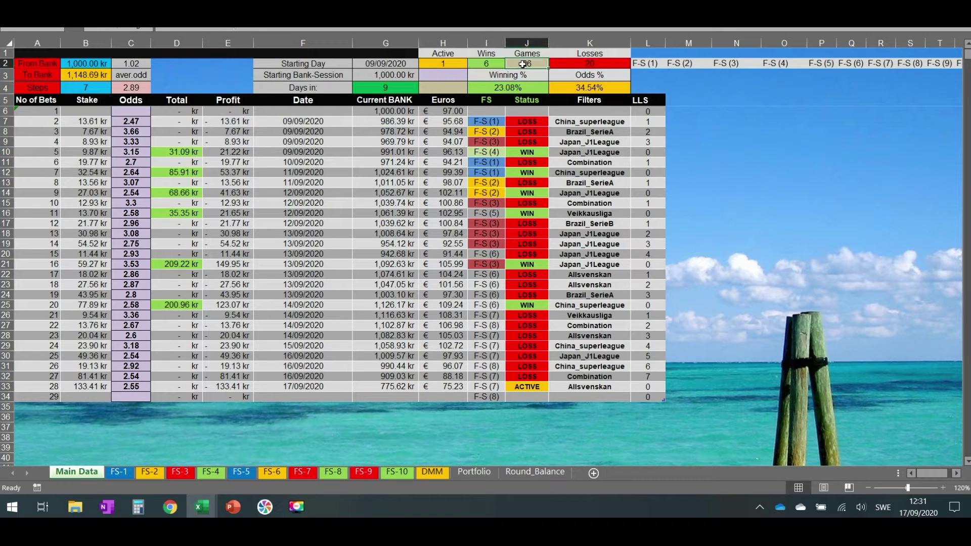
click(511, 90)
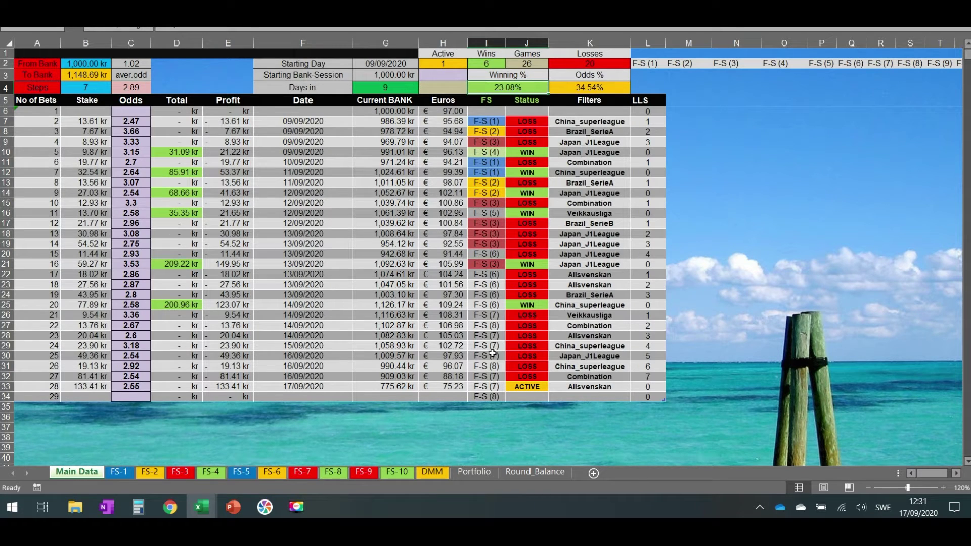
Examine the ODD 1 entries on the FS-7 sheet, down to the odd in row 12
click(302, 472)
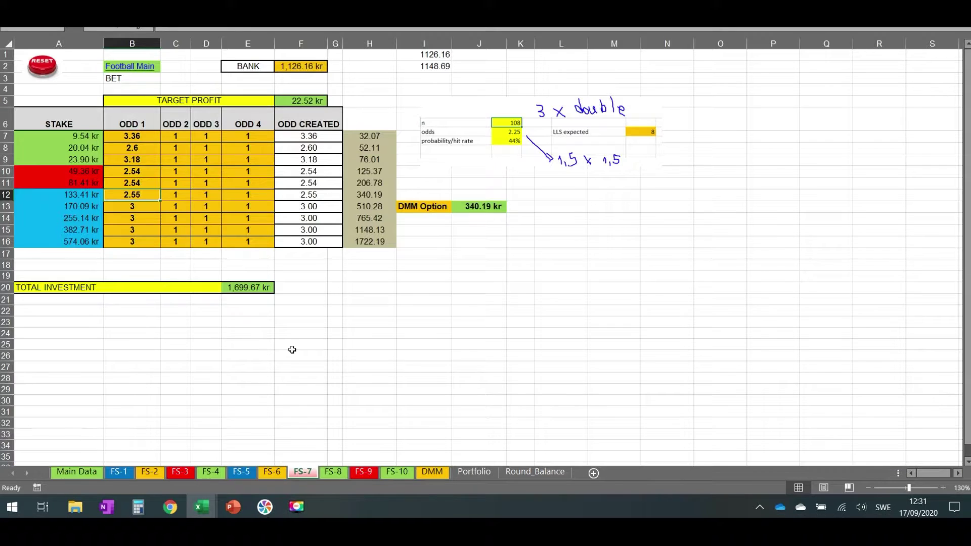
drag(136, 136, 143, 181)
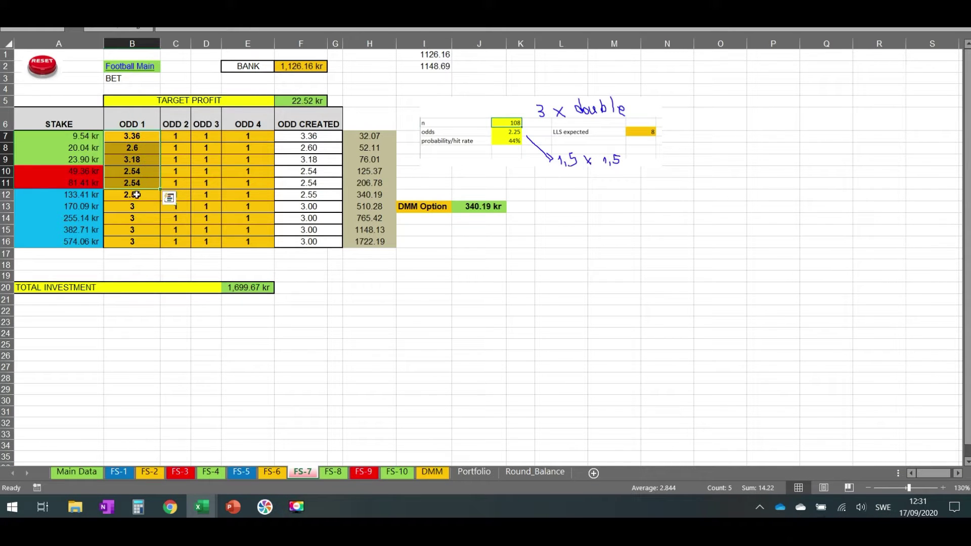
click(136, 194)
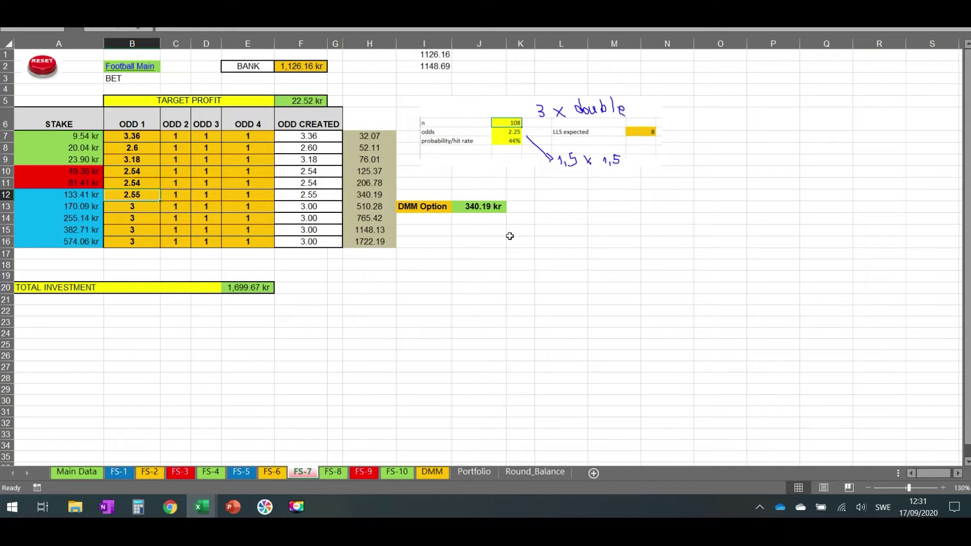
Return to the Main Data sheet, check the days in the session, and set Steps to 36
click(78, 471)
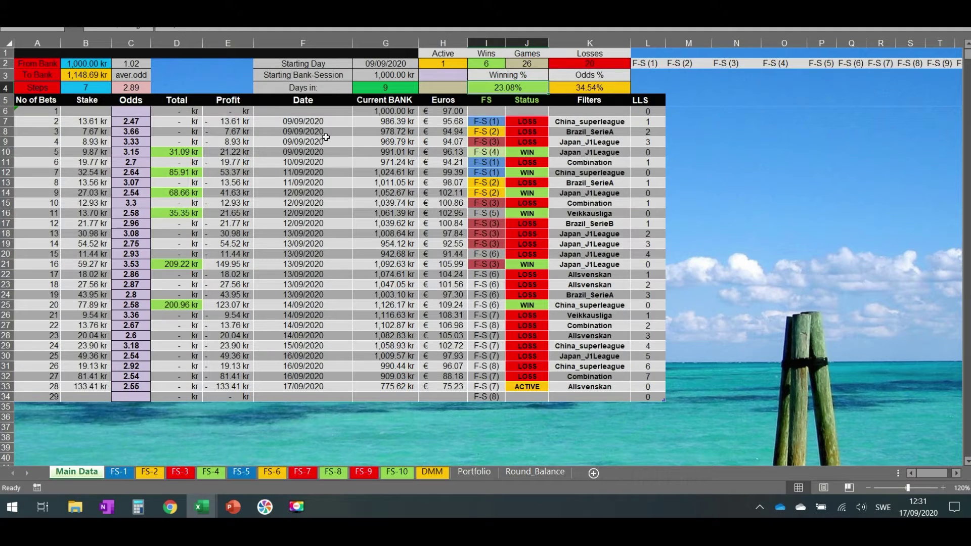
click(393, 87)
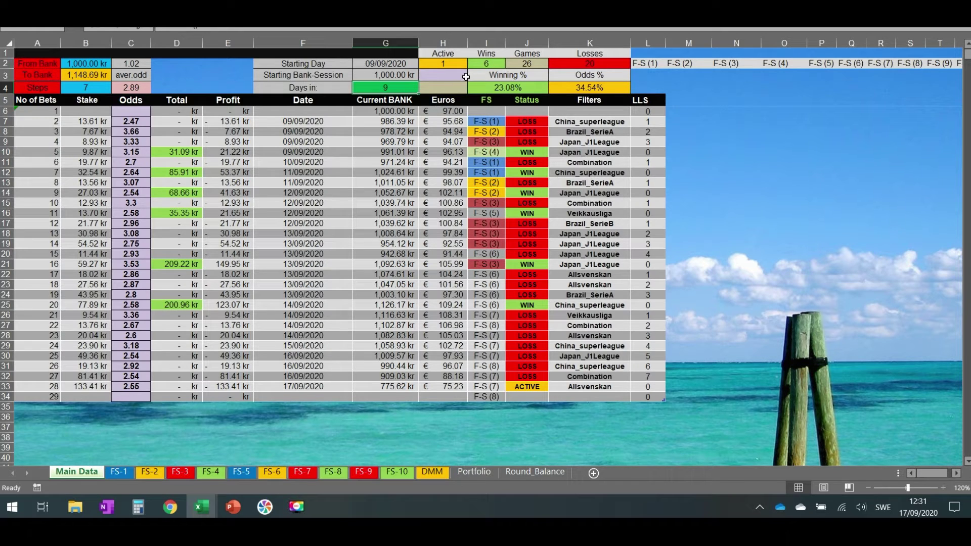
click(66, 93)
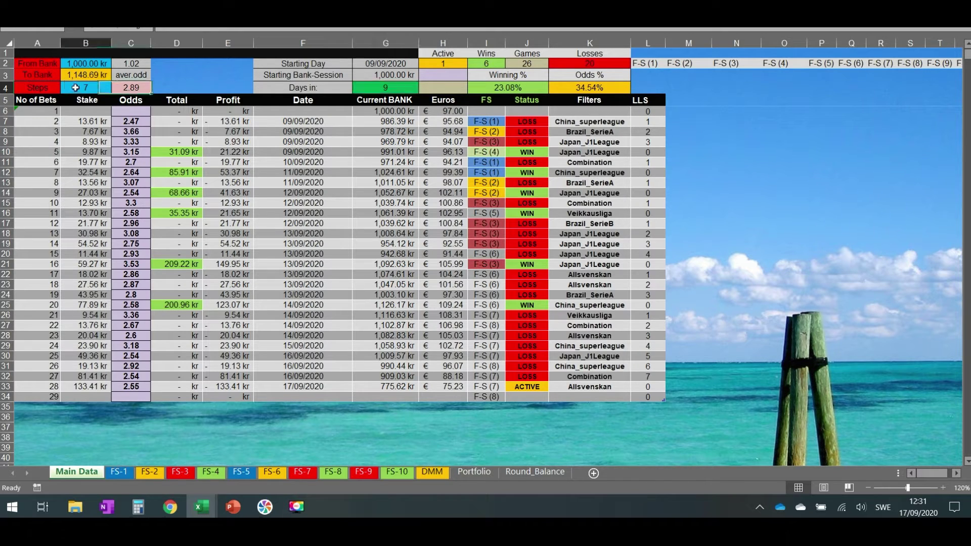
text(36)
key(Return)
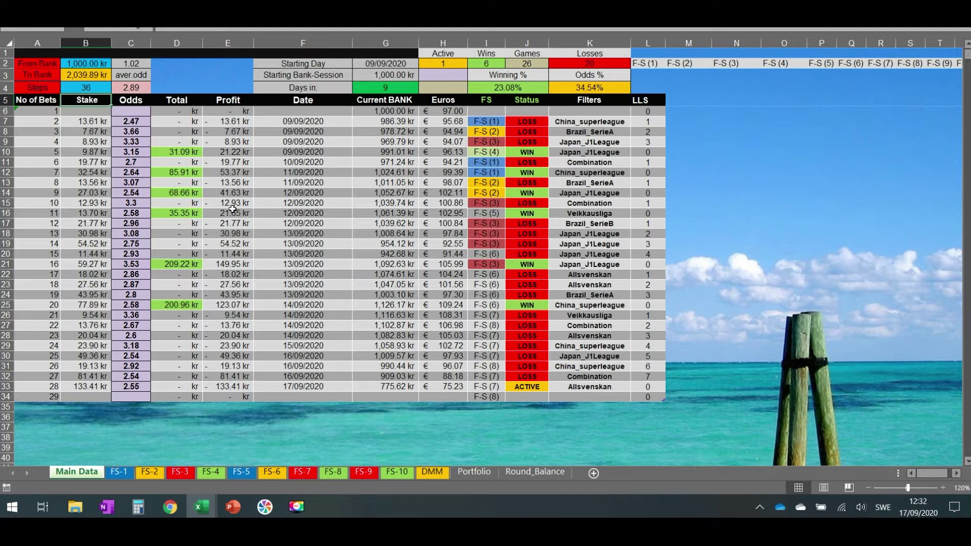
Switch to the predictions workbook and analyze the Elfsborg–Mjällby match on the AI-Picks sheet
key(ctrl+Tab)
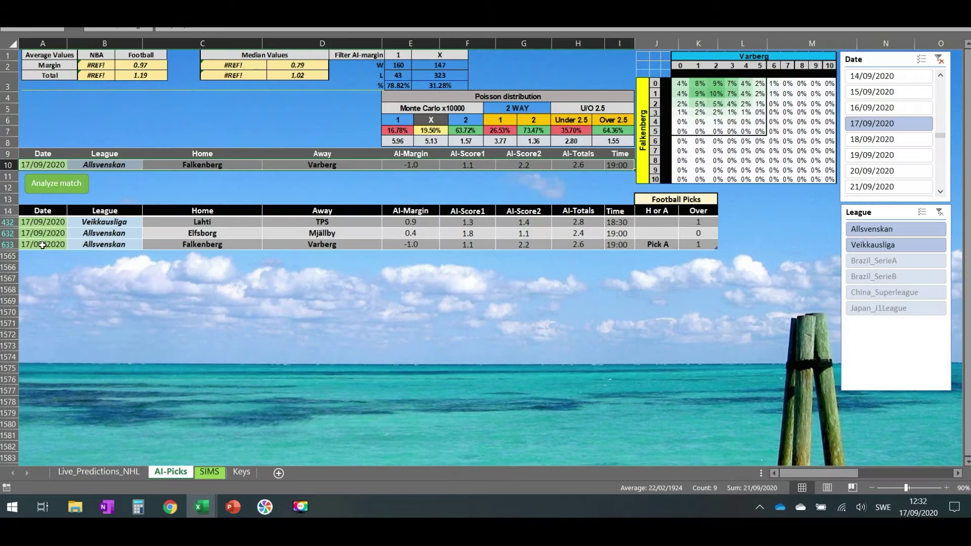
click(57, 182)
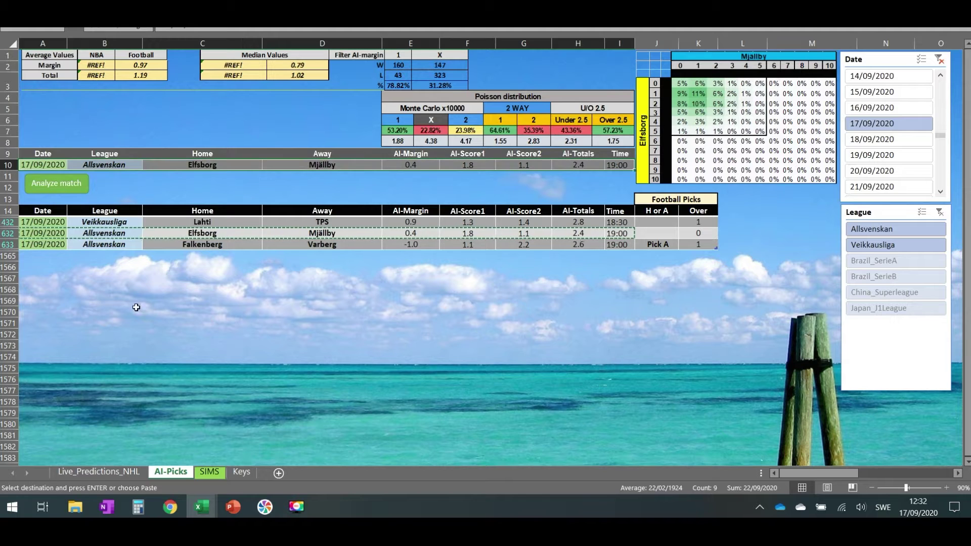
click(217, 323)
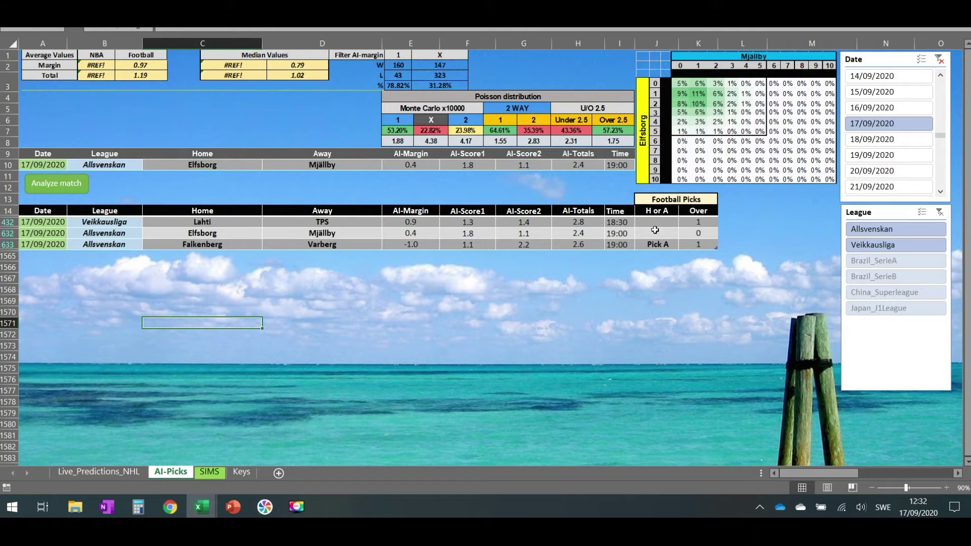
Filter the matches to 16/09/2020 and back to 17/09/2020, and analyze the Falkenberg–Varberg match, checking its AI-Margin
click(865, 111)
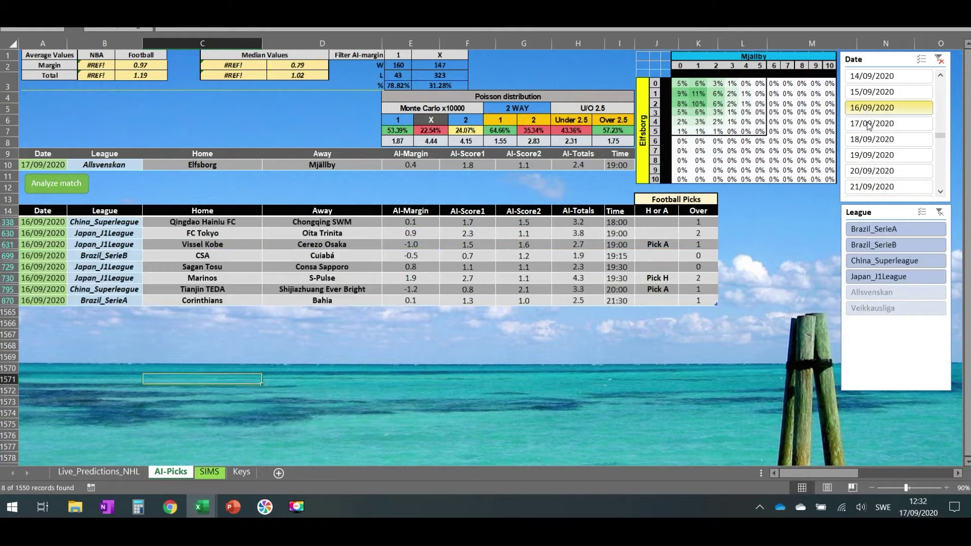
click(867, 128)
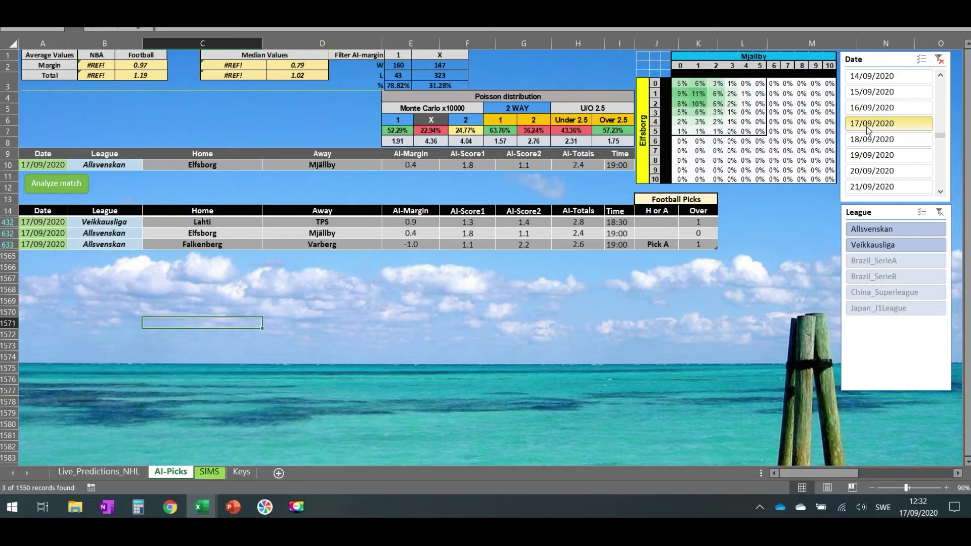
click(57, 246)
click(66, 191)
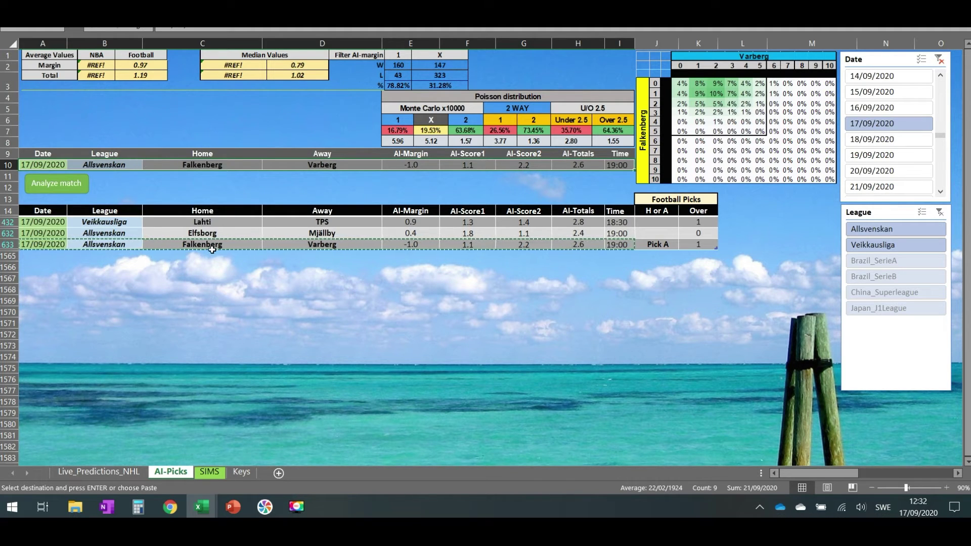
key(Escape)
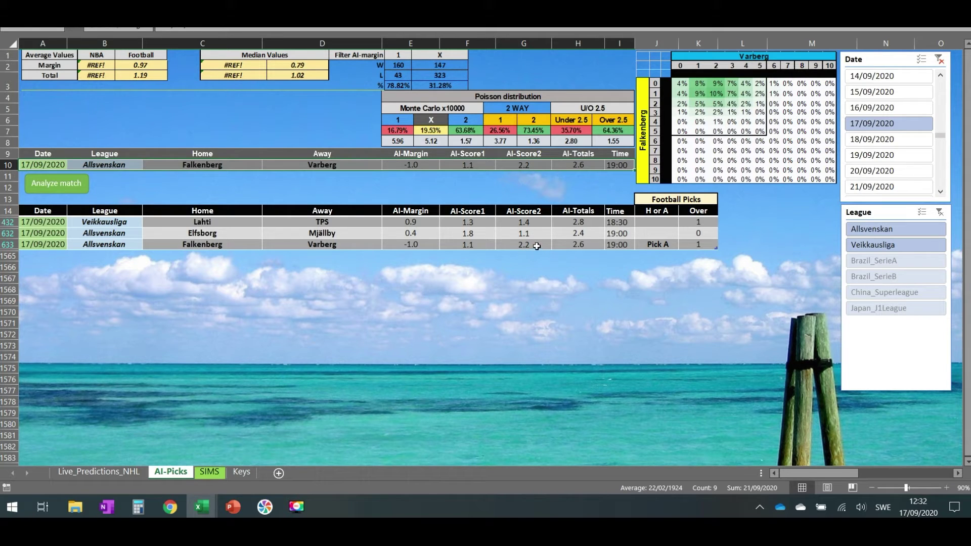
click(415, 247)
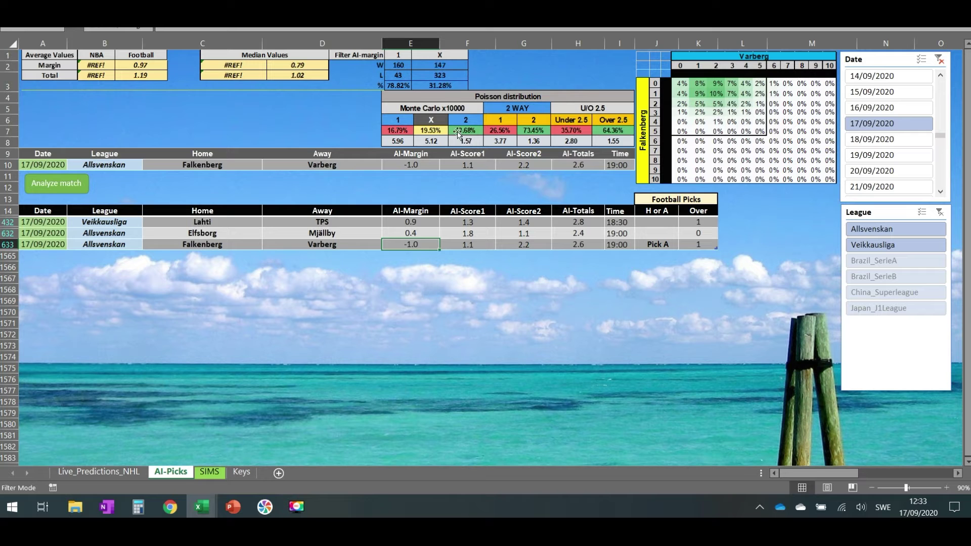
Switch to PowerPoint, present the third slide with the Varbergs BoIS FC bet slip, and end the slide show
click(233, 507)
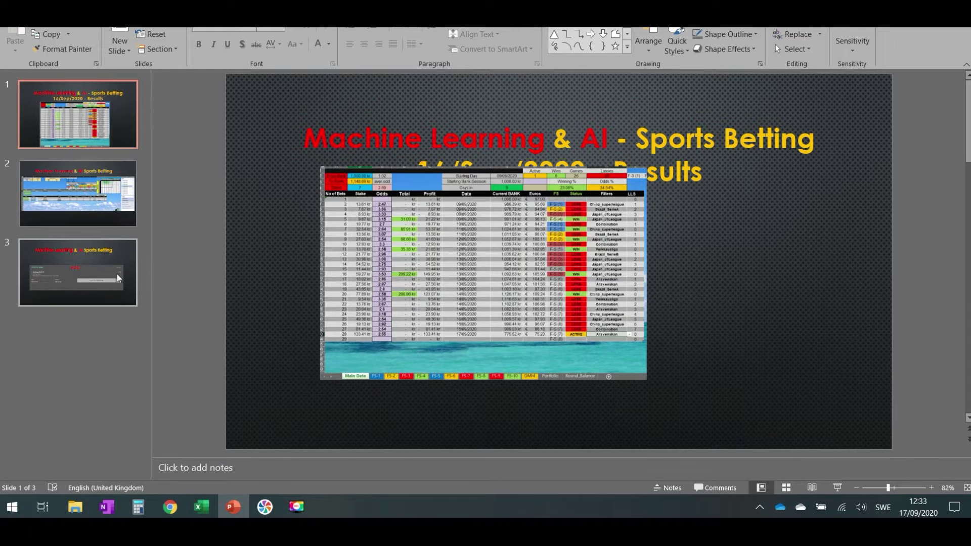
click(109, 264)
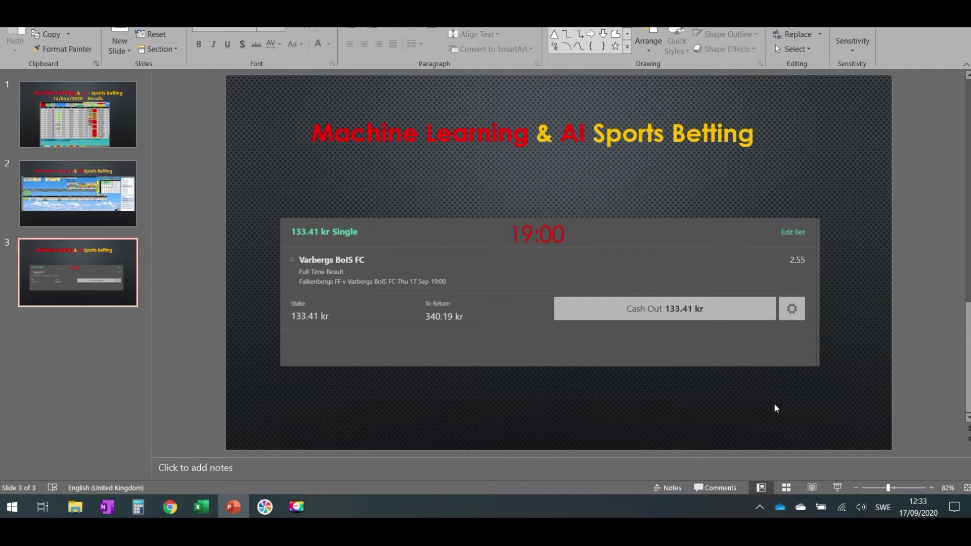
click(837, 489)
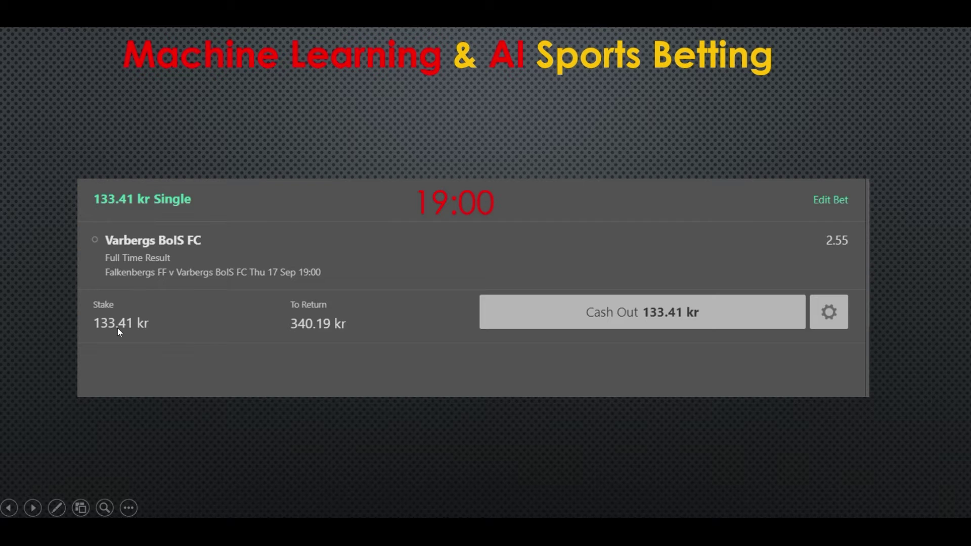
key(Escape)
Switch to the CashManager log workbook in Excel and check the FS line, stake and odds of active bet 28
mouse_move(201, 509)
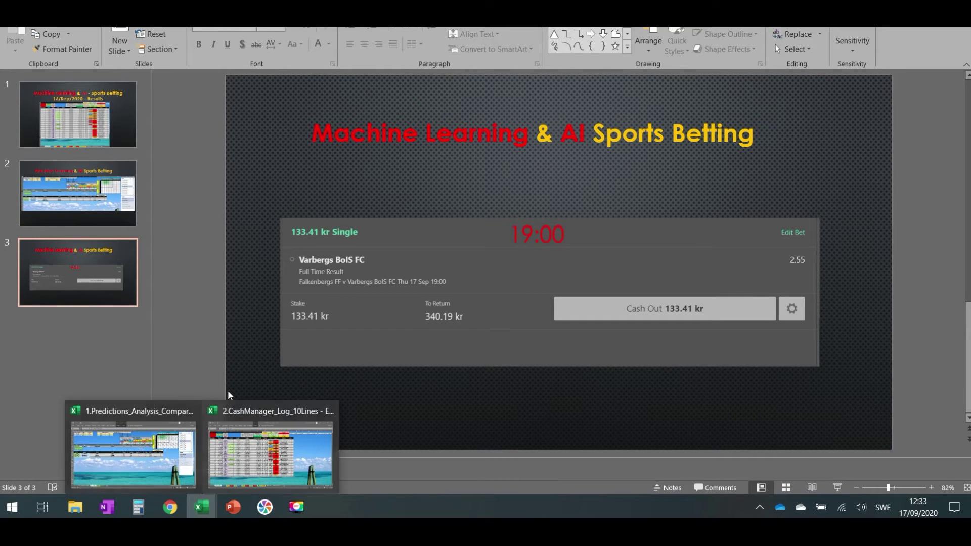
click(255, 422)
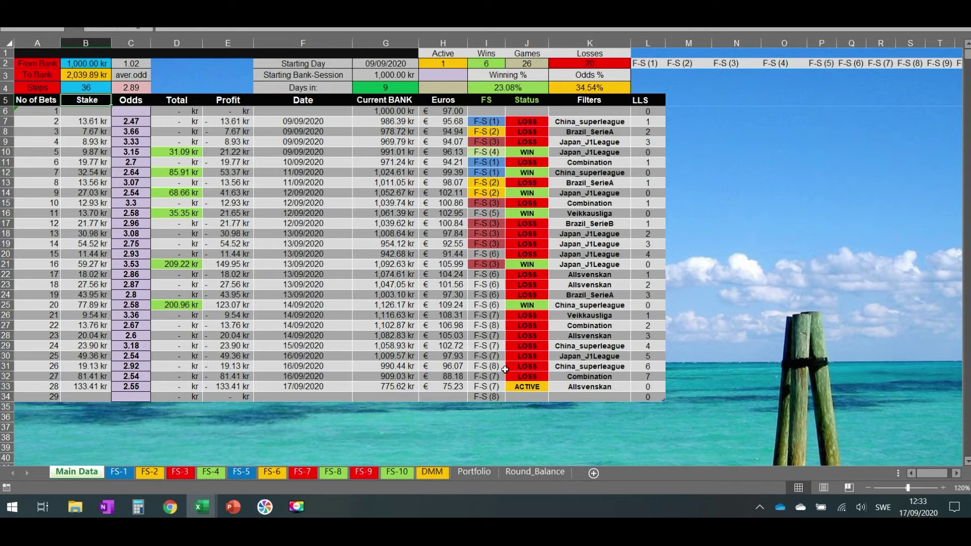
click(494, 385)
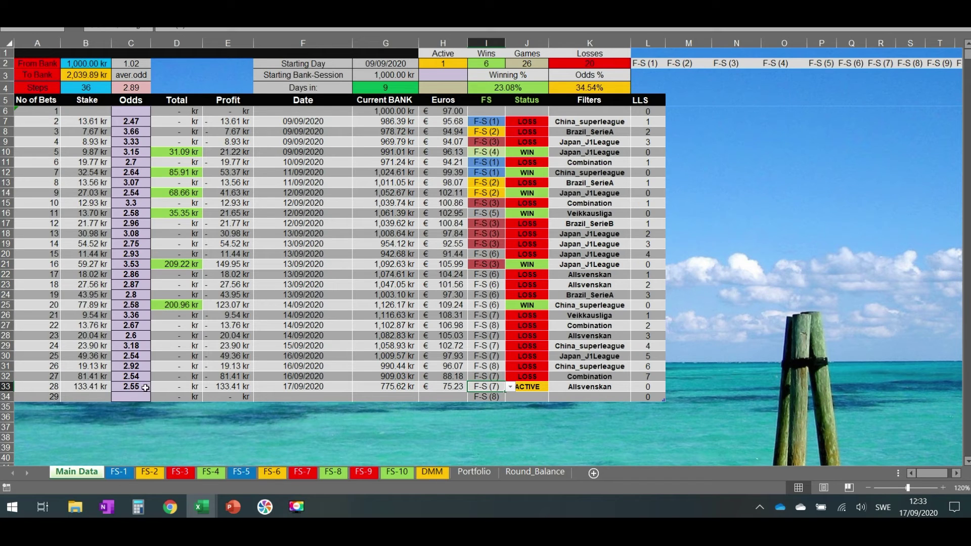
click(95, 387)
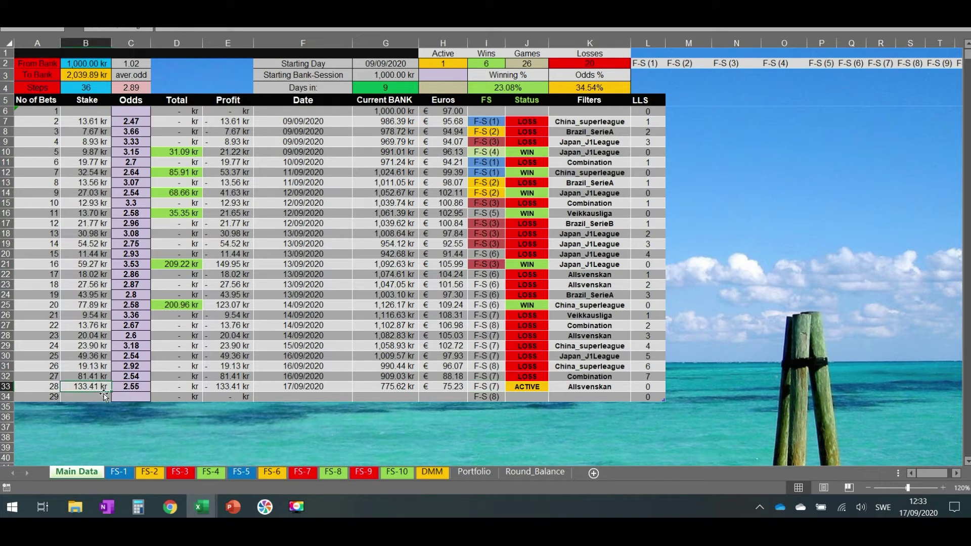
click(134, 387)
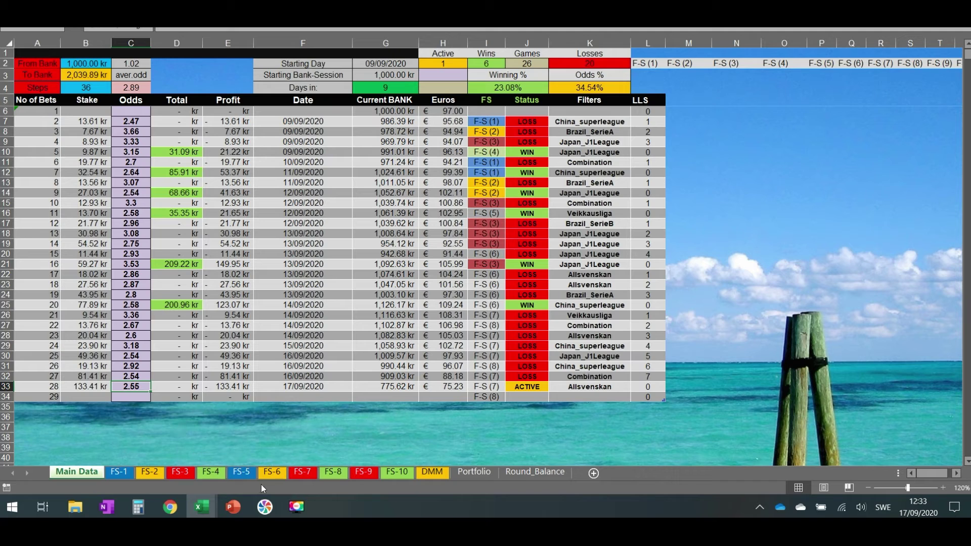
Review the FS-7 staking sheet and the DMM debt recovery sheet, and return to Main Data
click(306, 472)
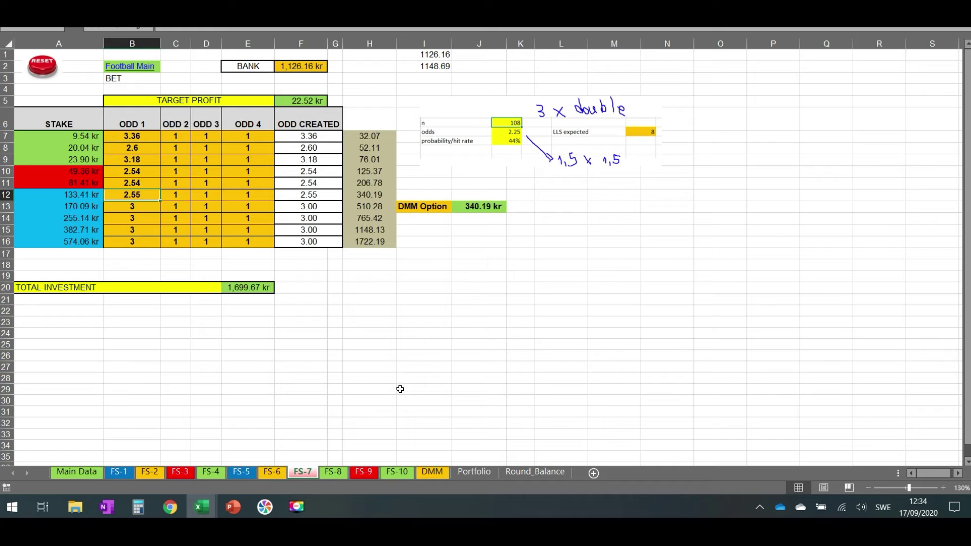
click(432, 472)
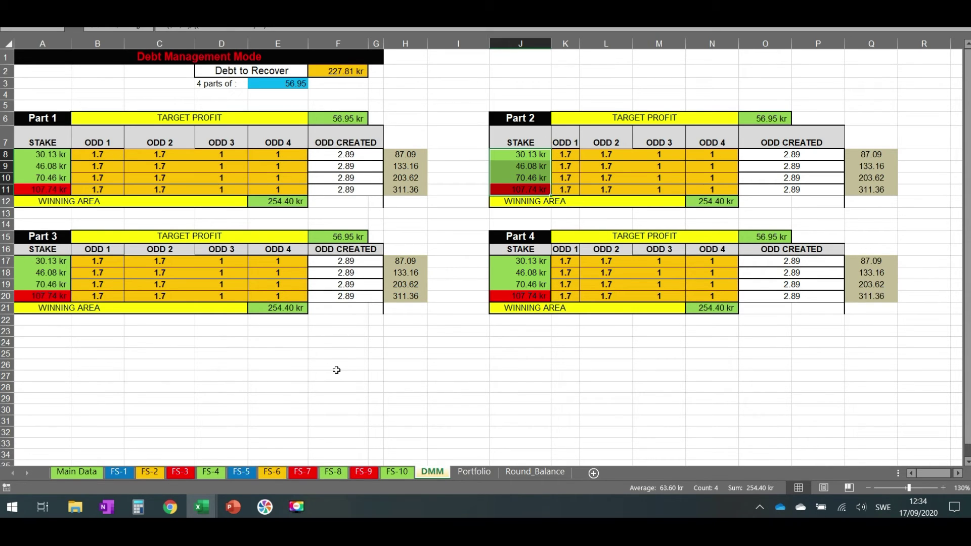
click(91, 472)
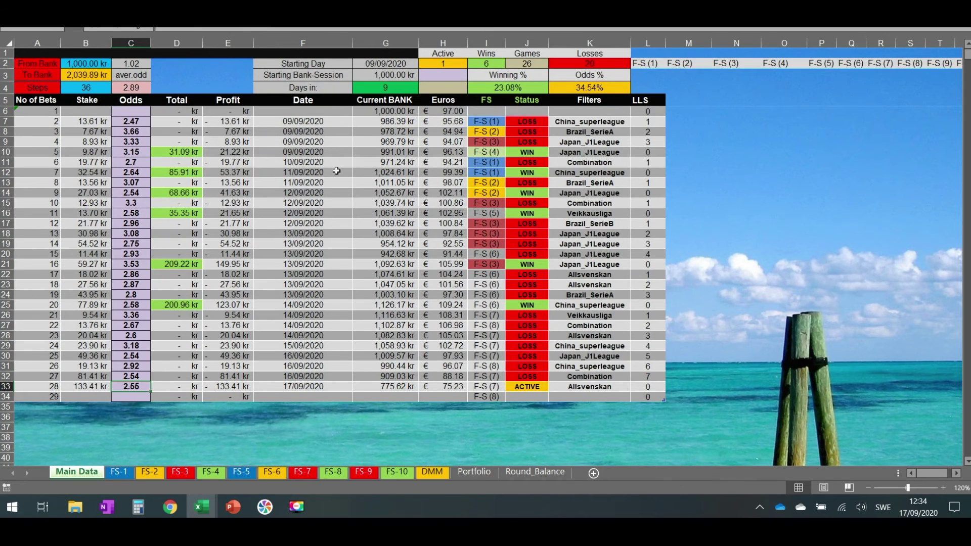